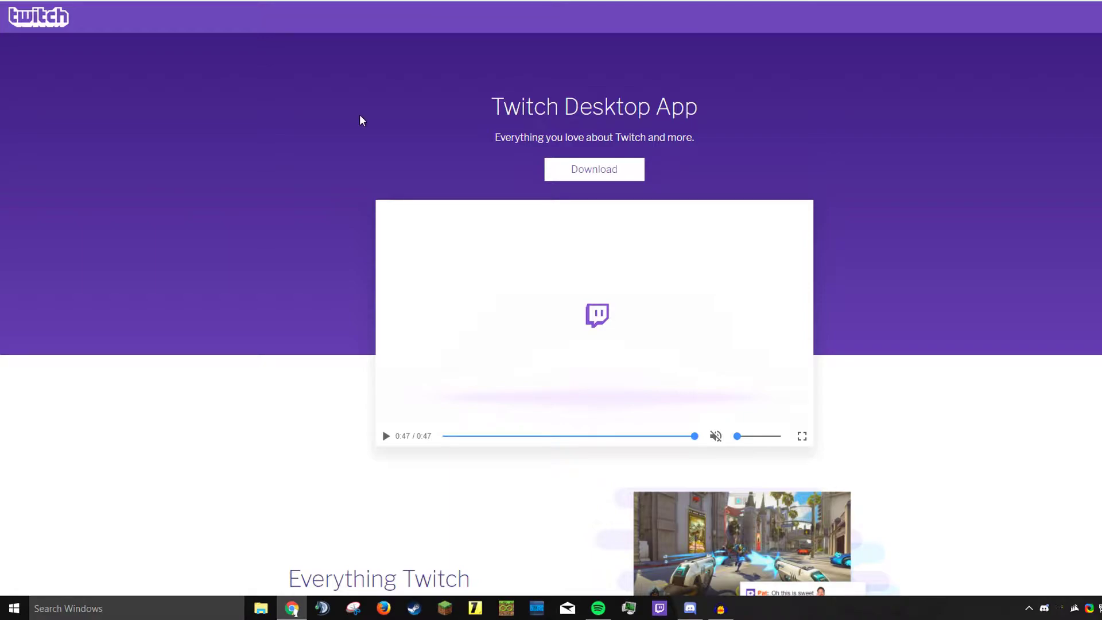
Download the Twitch desktop app installer, keep the flagged file, and run it.
{"action": "left_click", "coordinate": [573, 176]}
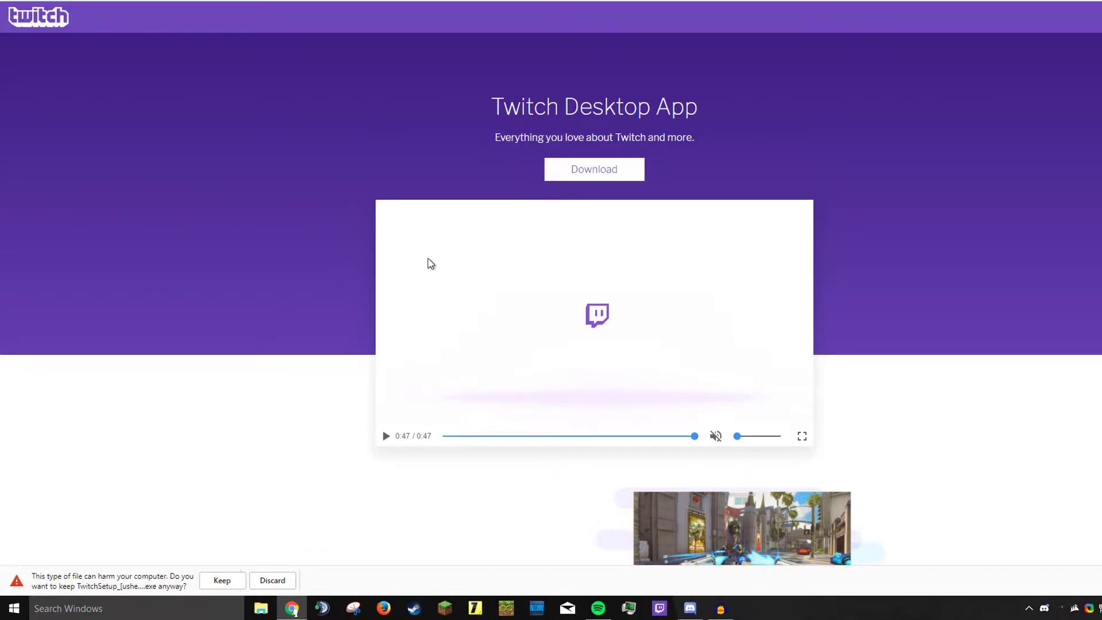
{"action": "left_click", "coordinate": [219, 581]}
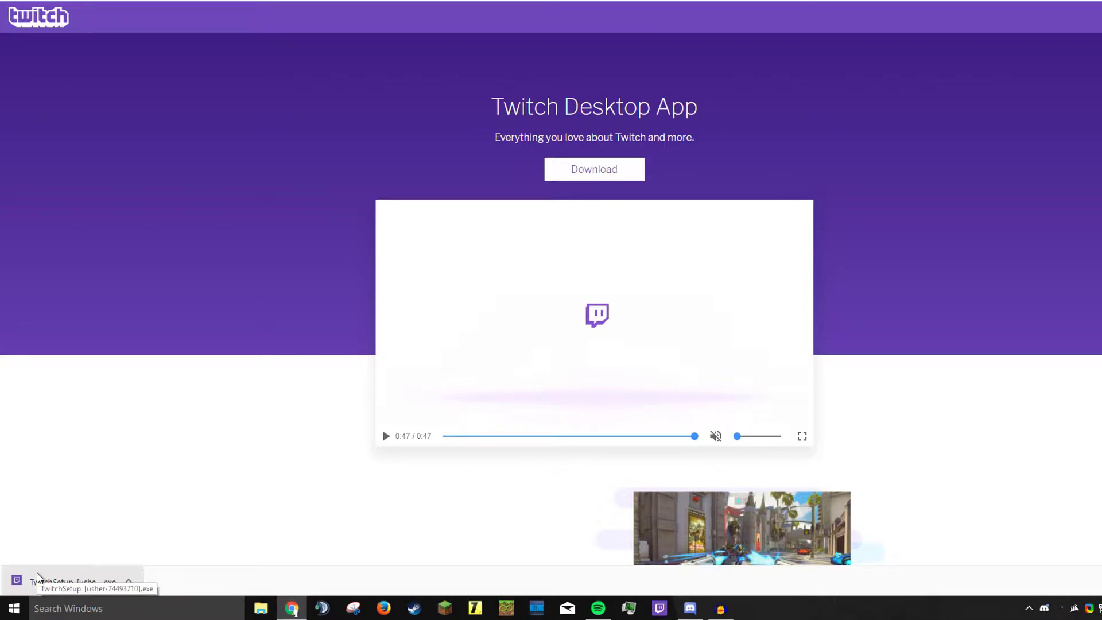
{"action": "left_click", "coordinate": [46, 581]}
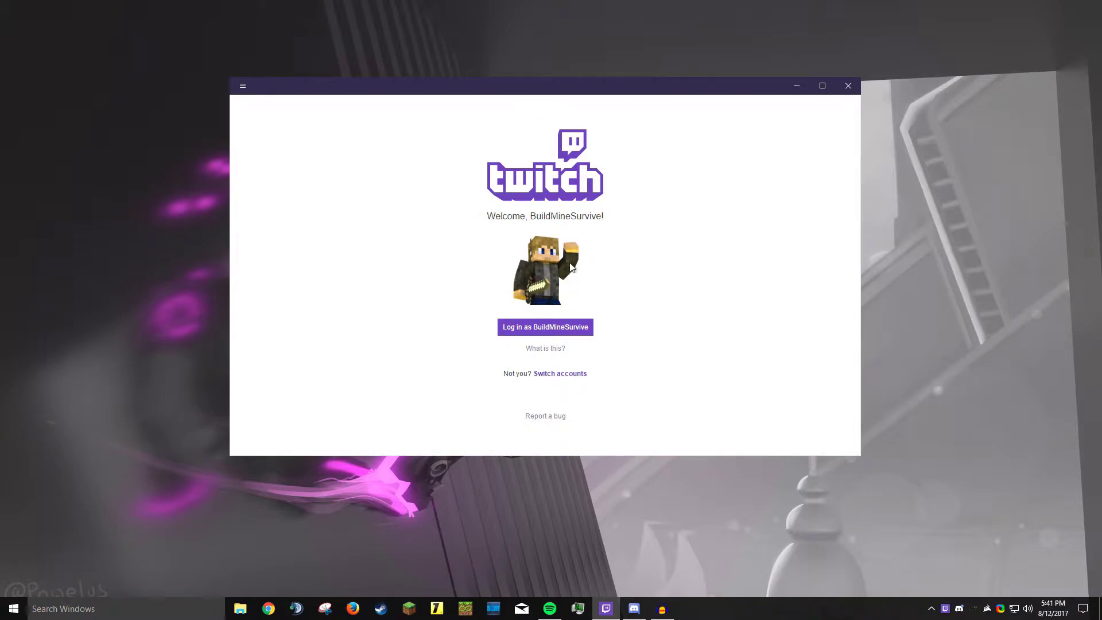
Log in to the Twitch desktop app with the suggested account and maximize its window.
{"action": "left_click", "coordinate": [545, 332]}
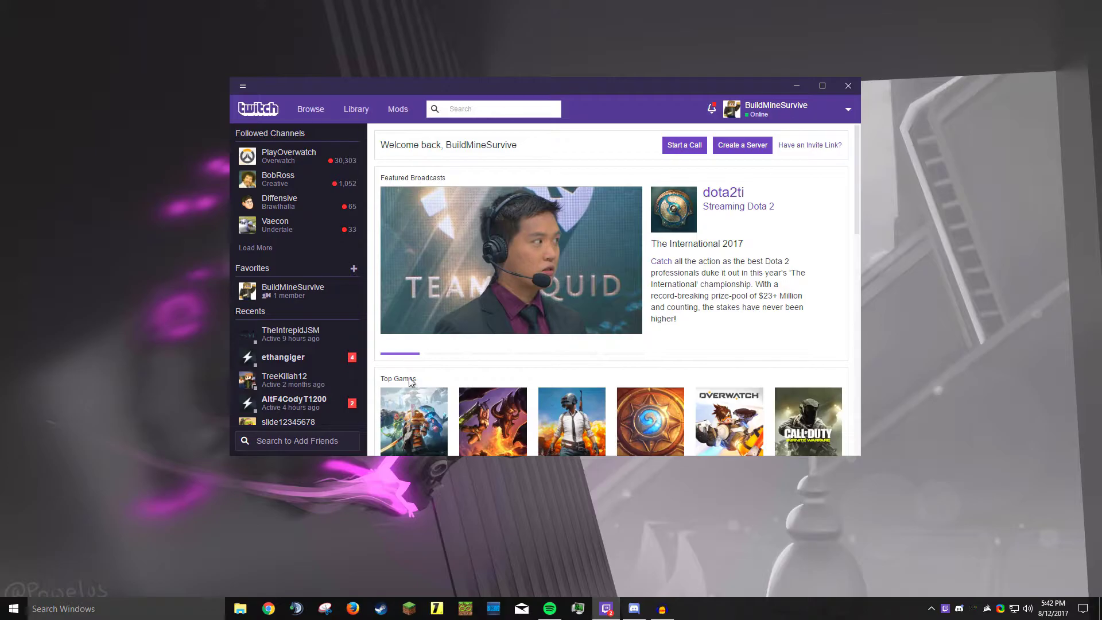
{"action": "double_click", "coordinate": [436, 86]}
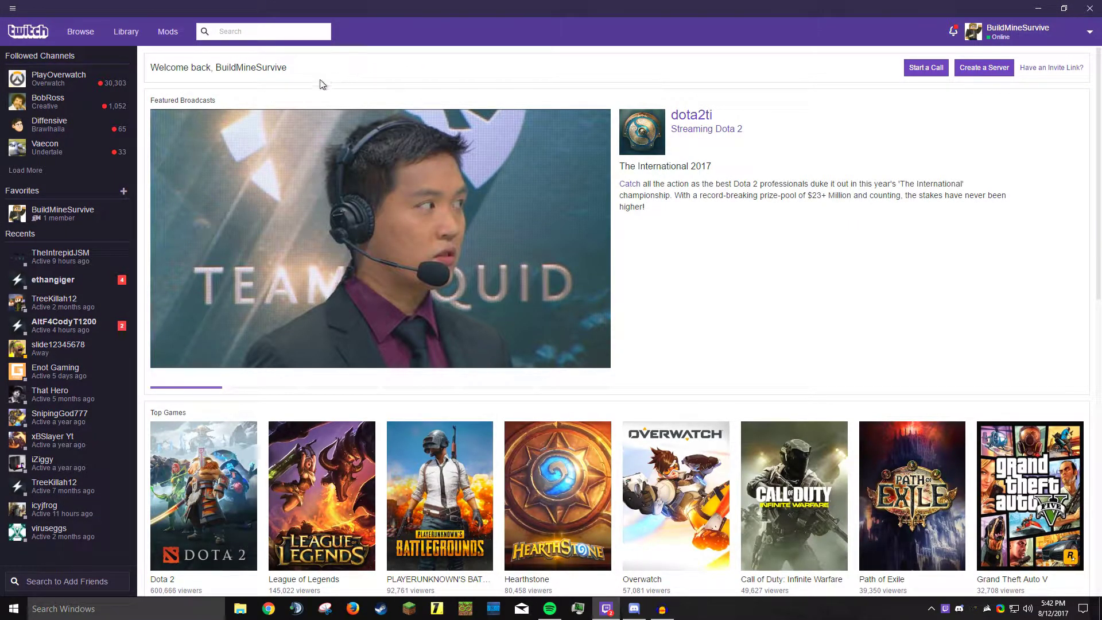
Look through the game catalogue and Overwatch's live channels, and view the game library.
{"action": "left_click", "coordinate": [79, 33]}
{"action": "scroll", "coordinate": [251, 167], "scroll_direction": "down", "scroll_amount": 1}
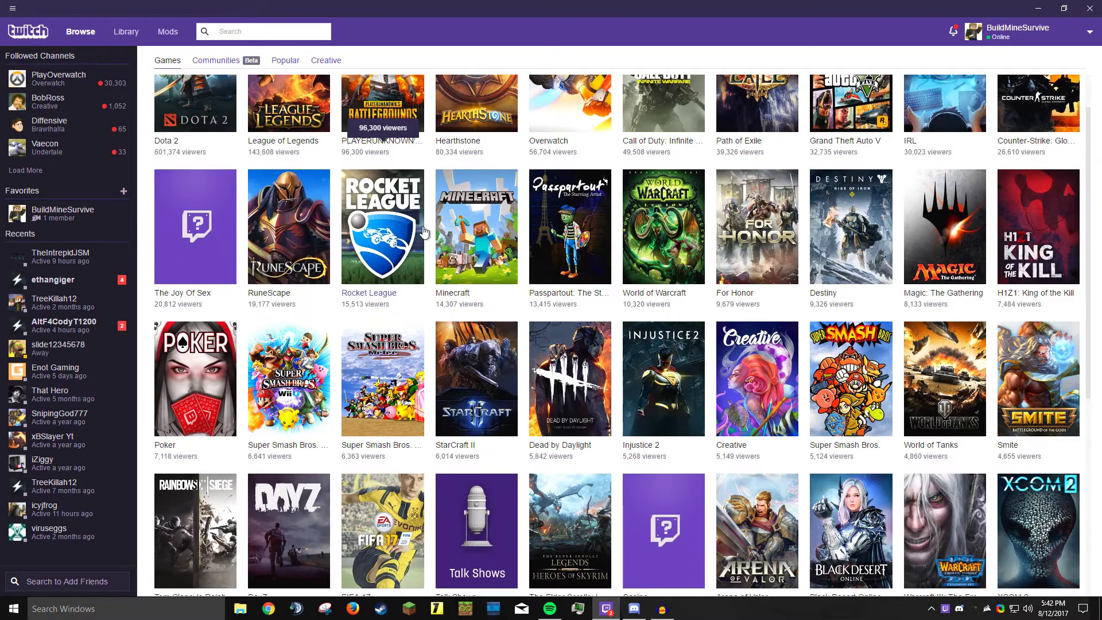
{"action": "scroll", "coordinate": [251, 167], "scroll_direction": "up", "scroll_amount": 1}
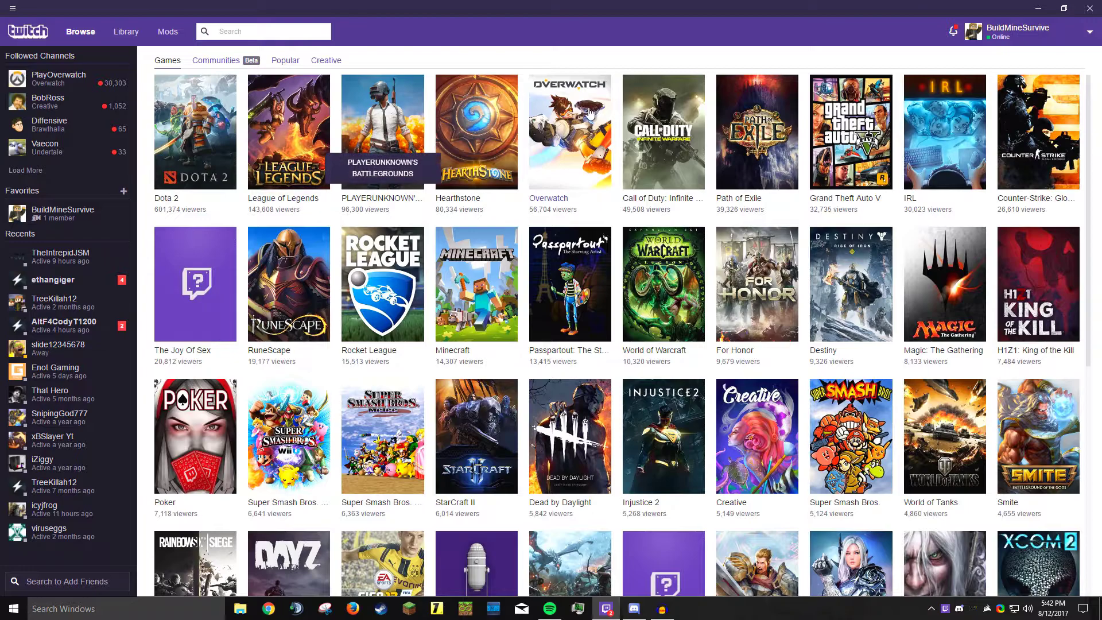
{"action": "left_click", "coordinate": [583, 141]}
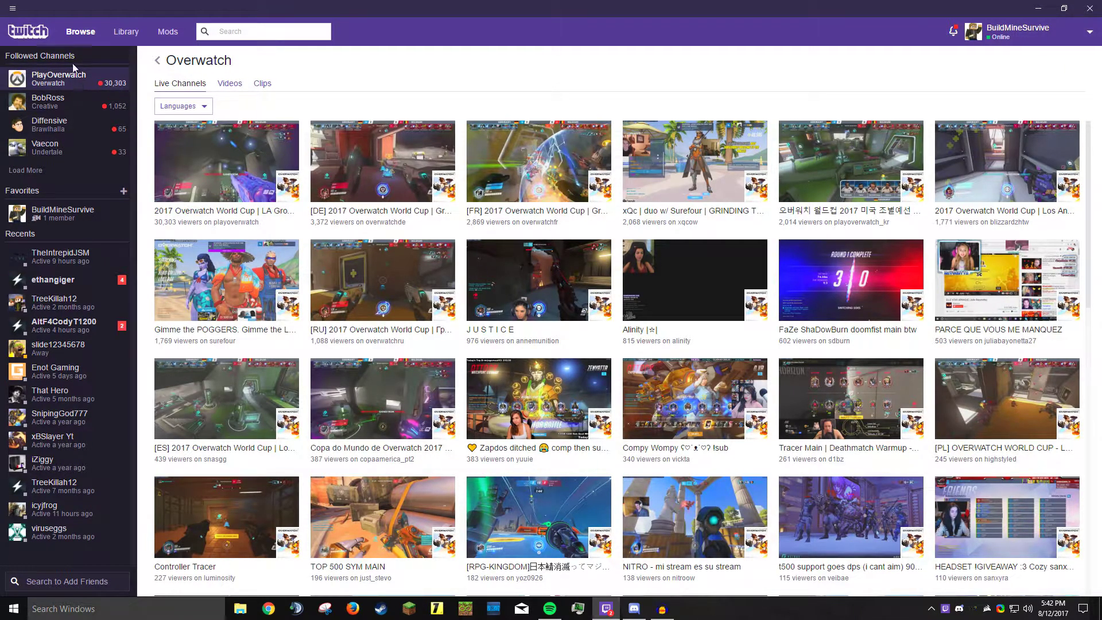
{"action": "left_click", "coordinate": [80, 32]}
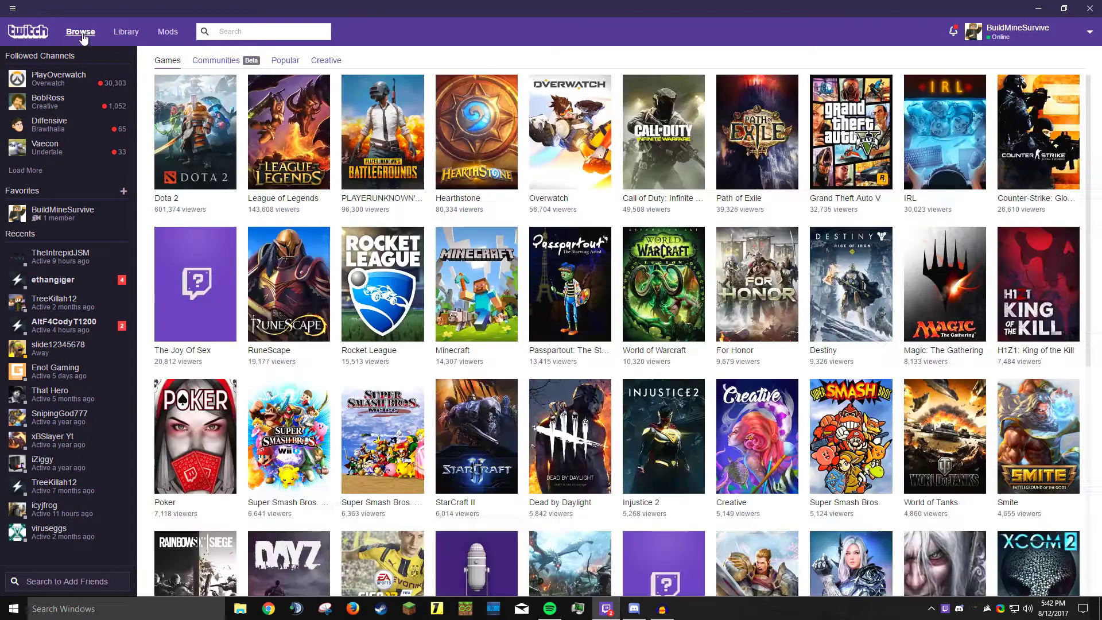
{"action": "left_click", "coordinate": [133, 46]}
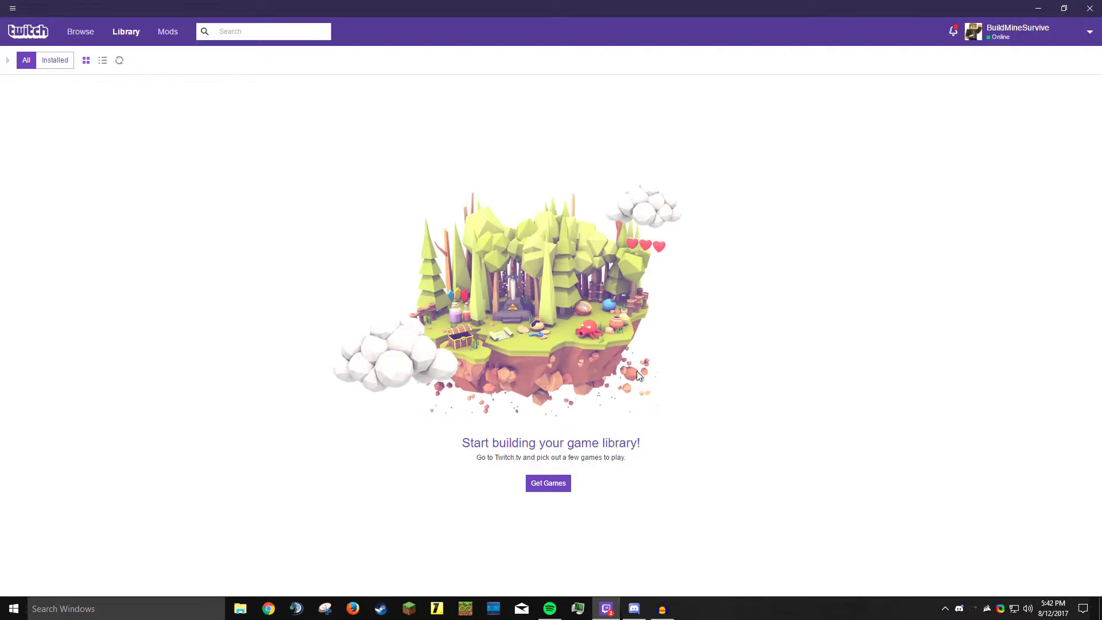
Open Minecraft in the mods section and view the FTB modpack listing.
{"action": "left_click", "coordinate": [172, 35]}
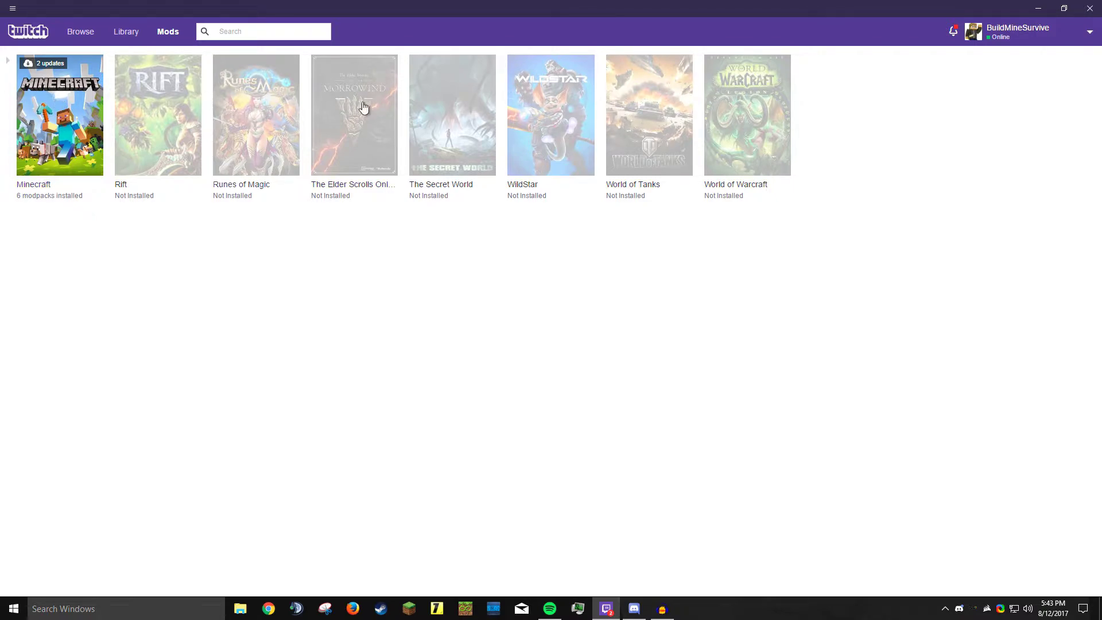
{"action": "left_click", "coordinate": [80, 98]}
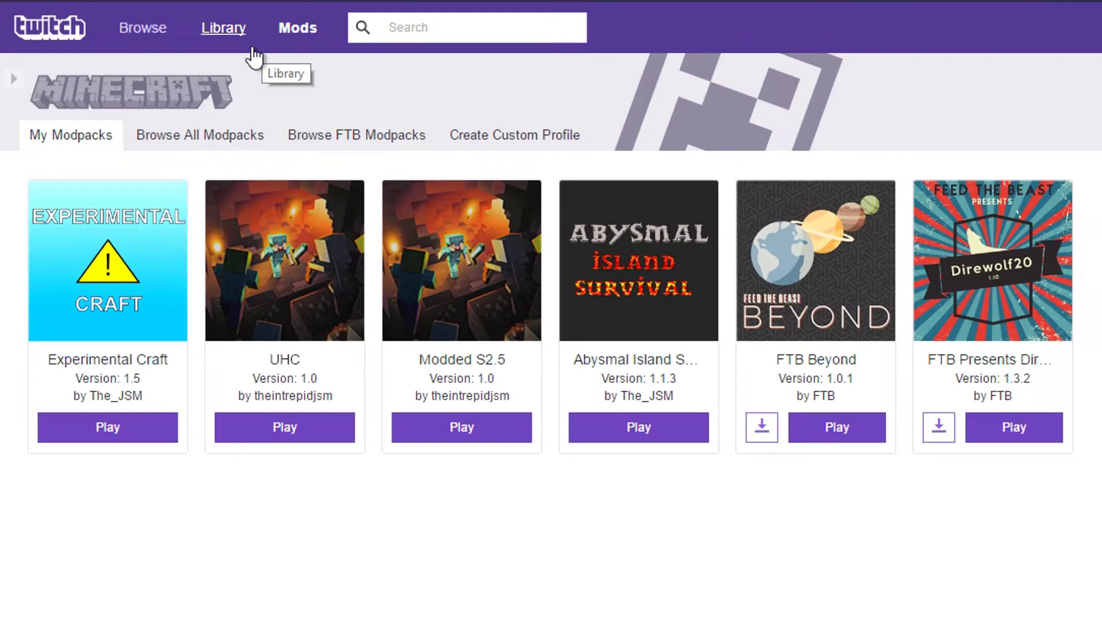
{"action": "left_click", "coordinate": [347, 145]}
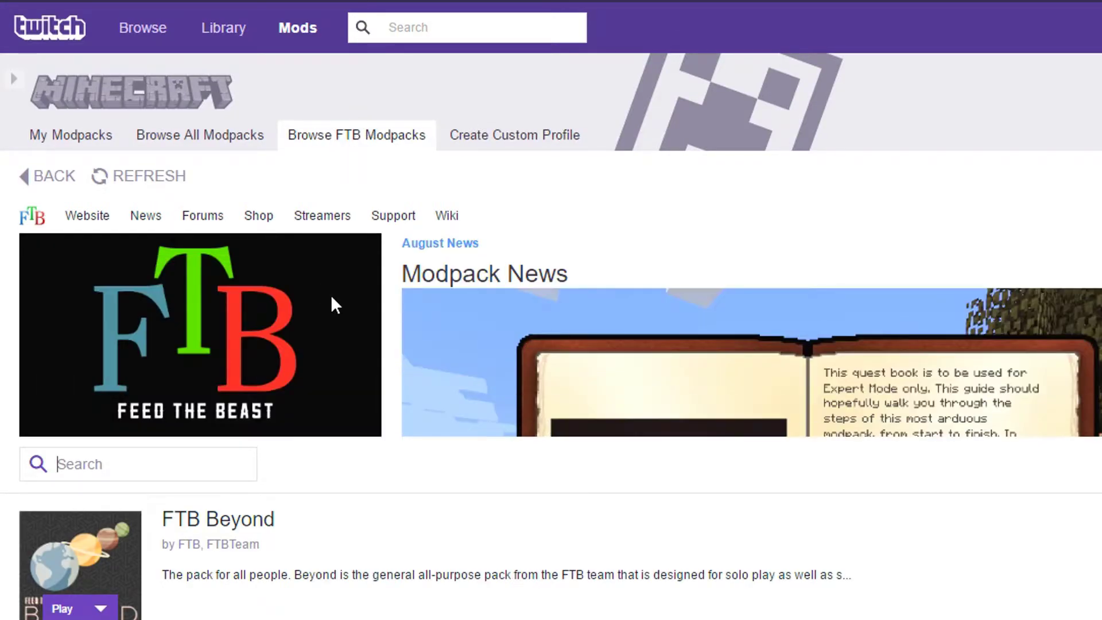
Search all Minecraft modpacks for "exper" and install Experimental Craft.
{"action": "left_click", "coordinate": [230, 146]}
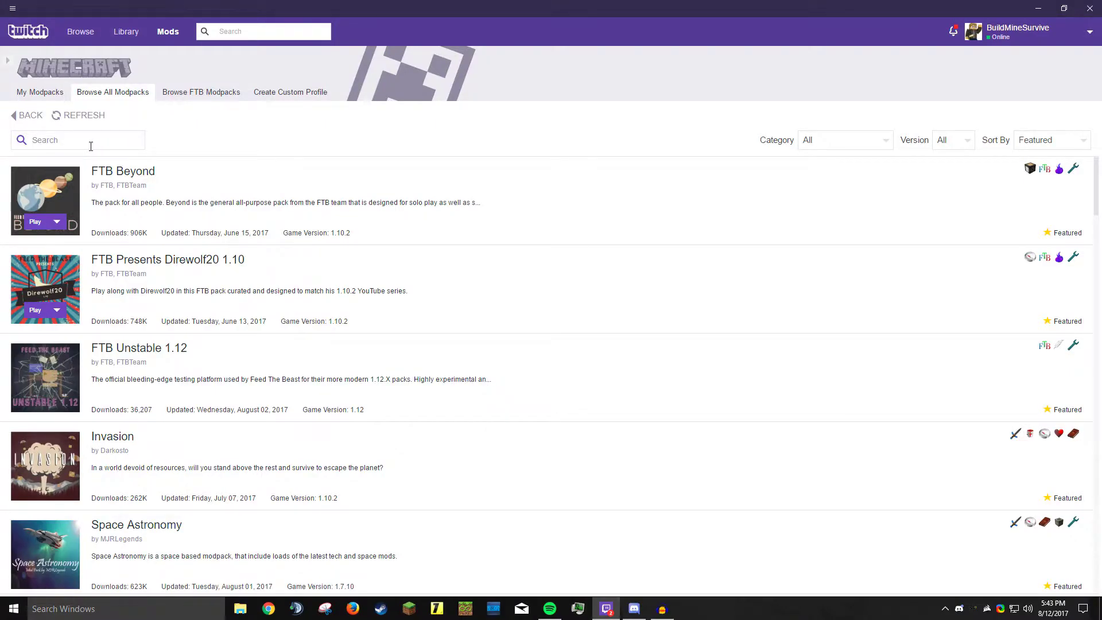
{"action": "type", "text": "exper"}
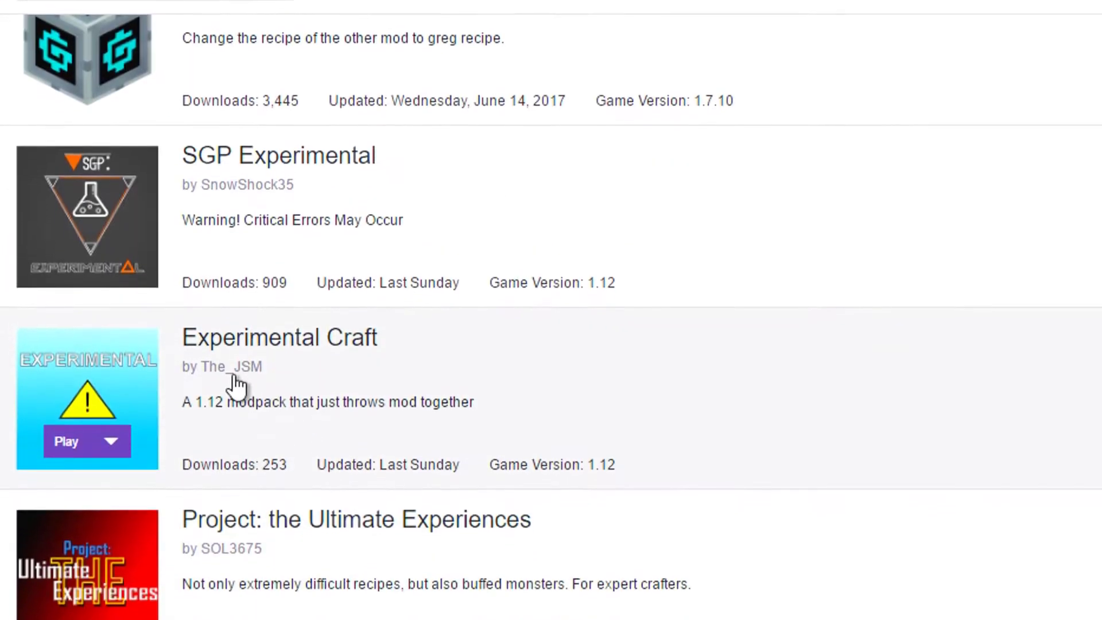
{"action": "left_click", "coordinate": [112, 442]}
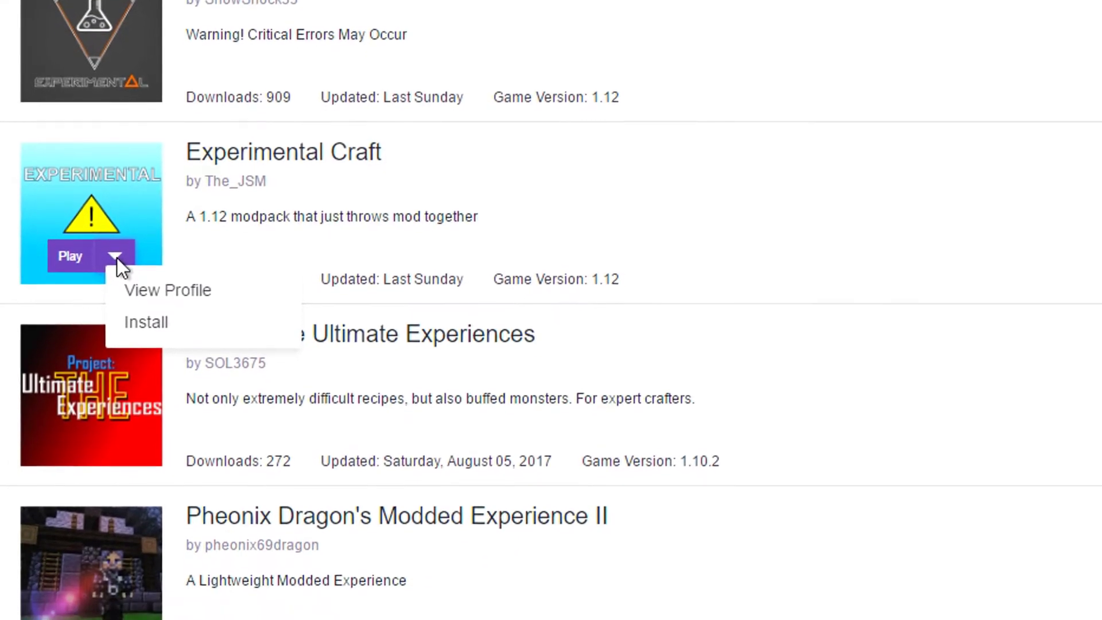
{"action": "left_click", "coordinate": [146, 322]}
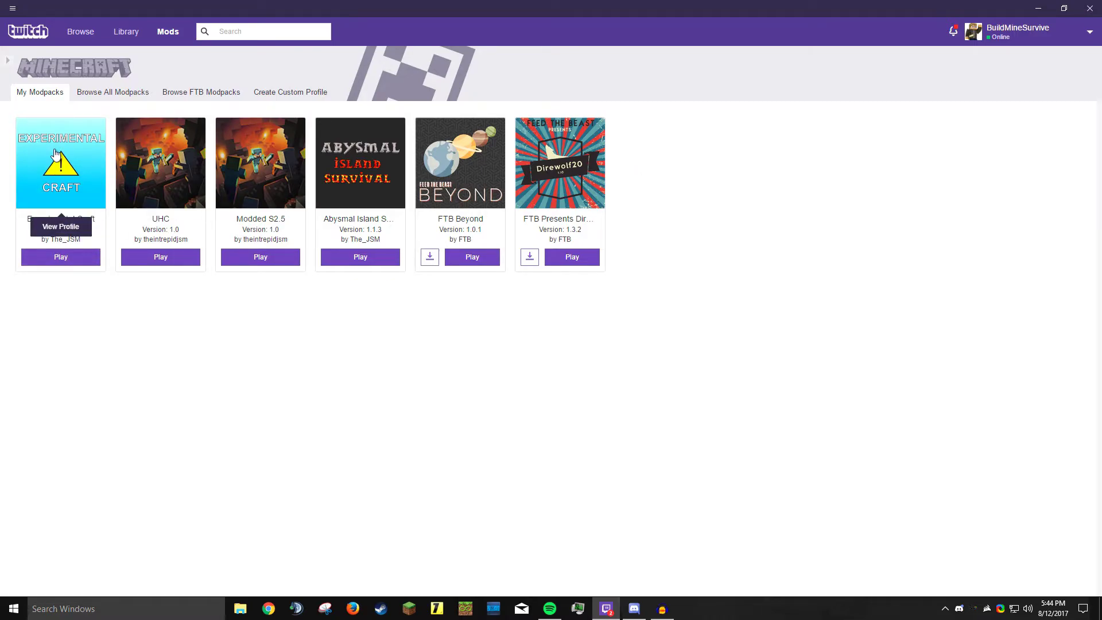
Open the Experimental Craft profile and examine its installed mods, resource packs, maps and overview description.
{"action": "left_click", "coordinate": [59, 169]}
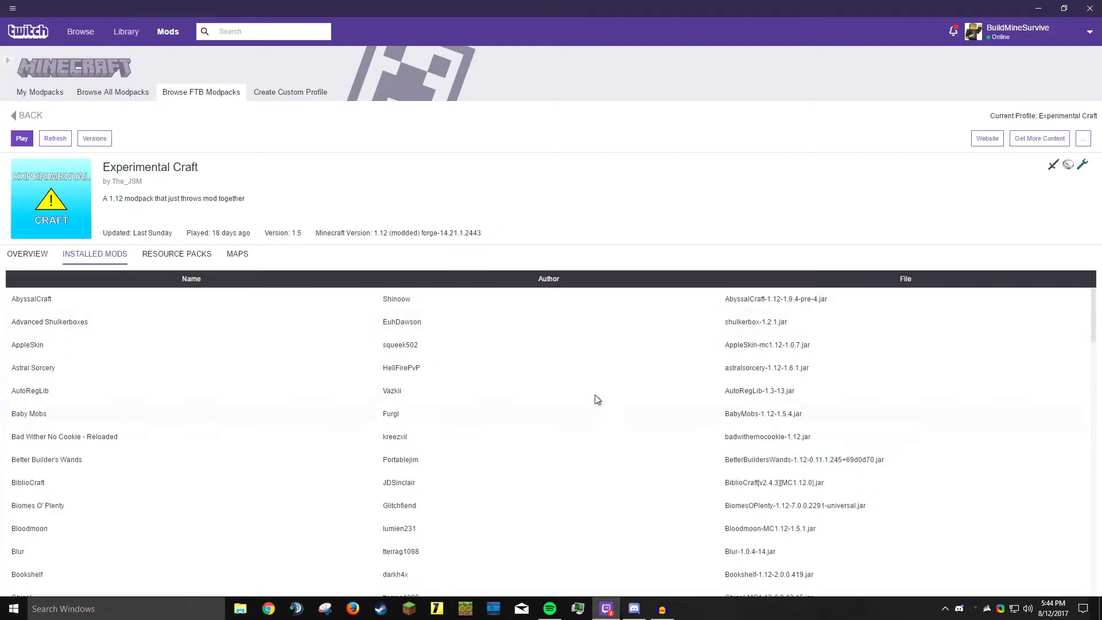
{"action": "scroll", "coordinate": [597, 399], "scroll_direction": "down", "scroll_amount": 5}
{"action": "scroll", "coordinate": [123, 473], "scroll_direction": "up", "scroll_amount": 5}
{"action": "left_click", "coordinate": [177, 254]}
{"action": "left_click", "coordinate": [235, 253]}
{"action": "left_click", "coordinate": [208, 254]}
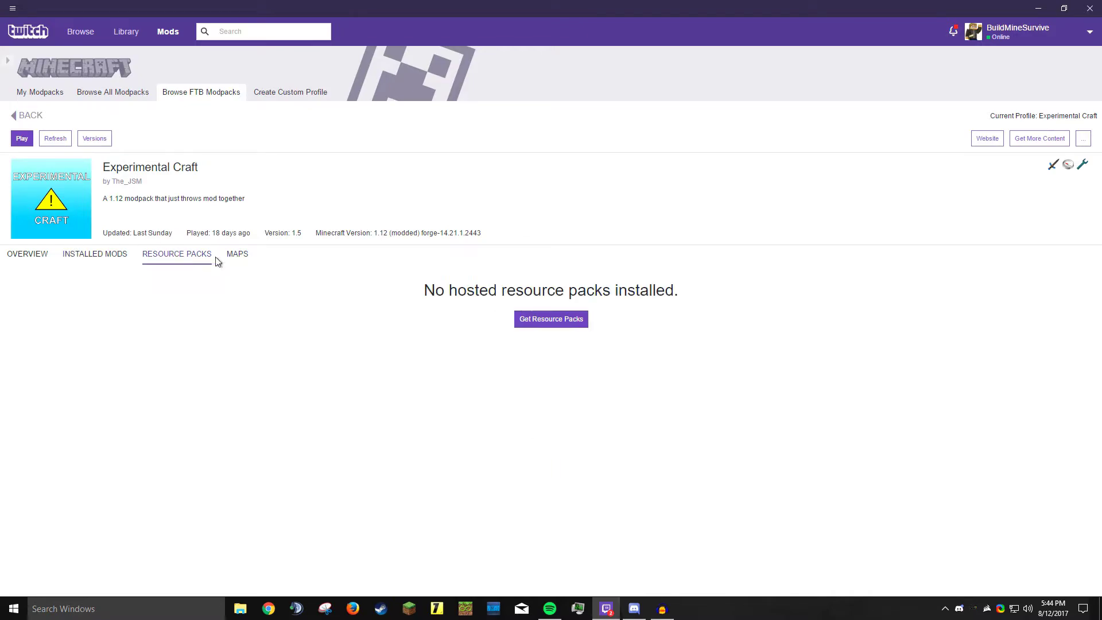
{"action": "left_click", "coordinate": [94, 253]}
{"action": "left_click", "coordinate": [37, 254]}
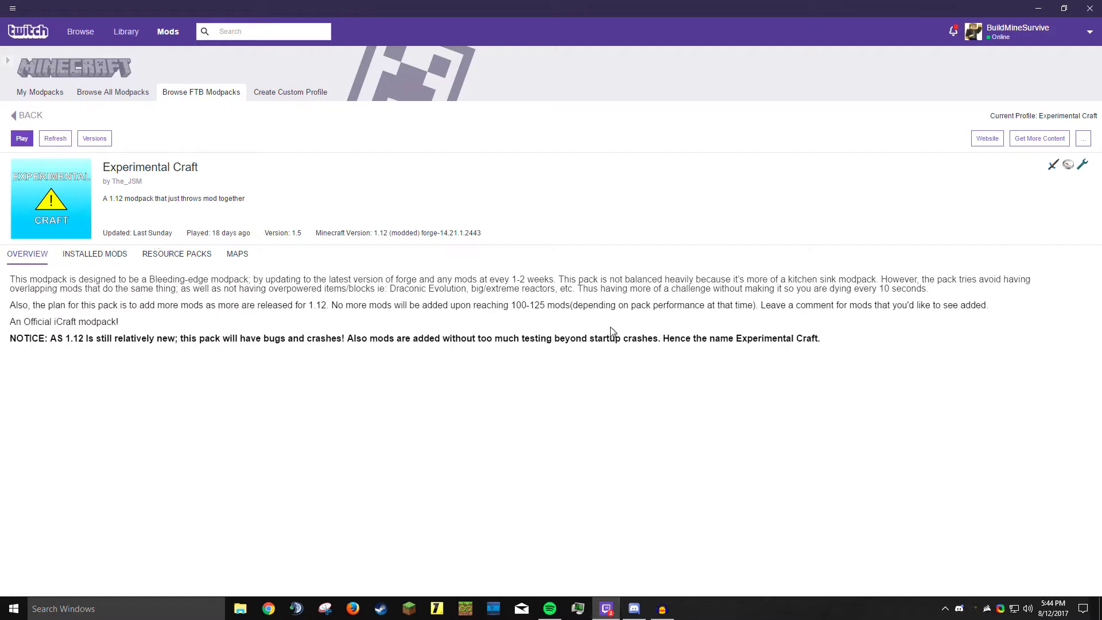
{"action": "left_click_drag", "start_coordinate": [753, 331], "coordinate": [185, 279]}
{"action": "left_click", "coordinate": [214, 303]}
In the Experimental Craft profile options, set the memory allocation to about 4,737 MB and save, keeping modloader forge-14.21.1.2443.
{"action": "left_click", "coordinate": [1085, 144]}
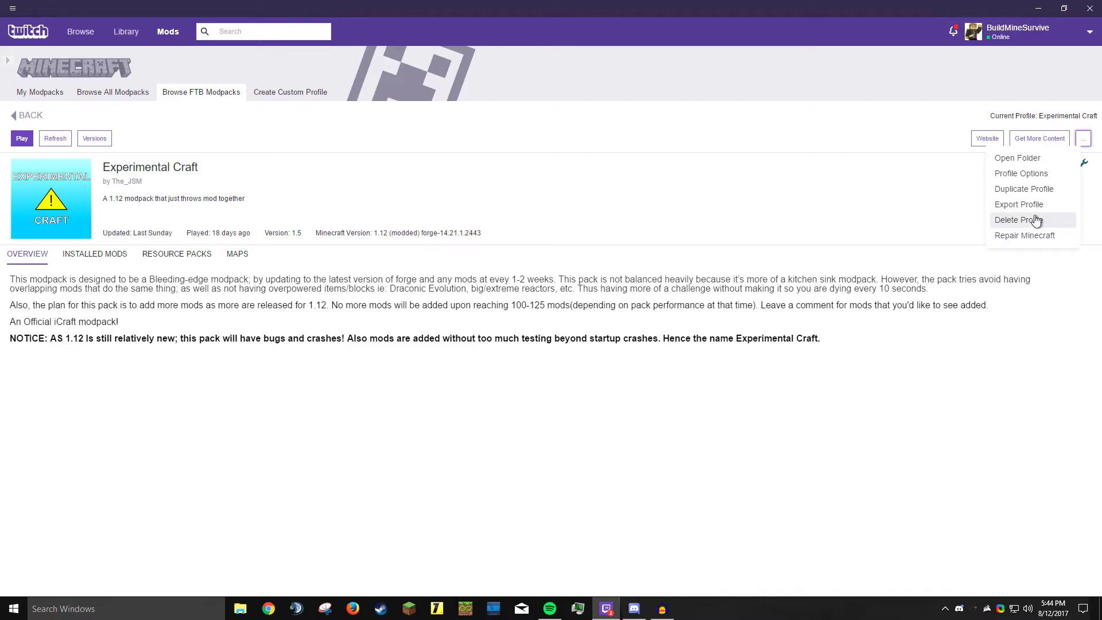
{"action": "left_click", "coordinate": [1035, 175]}
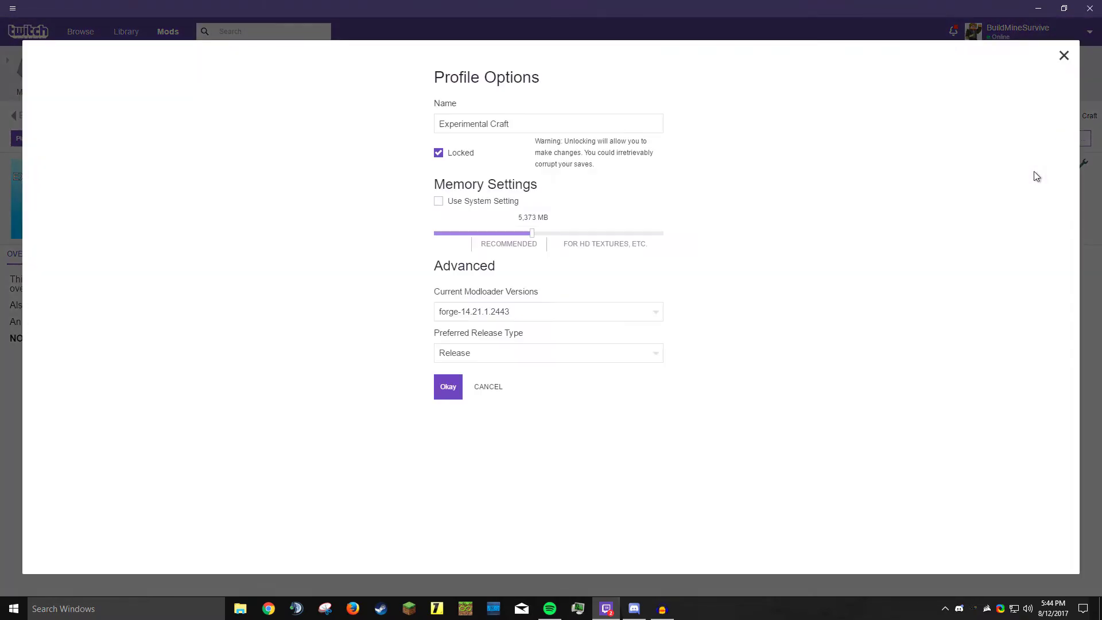
{"action": "left_click_drag", "start_coordinate": [534, 234], "coordinate": [511, 239]}
{"action": "left_click", "coordinate": [567, 311]}
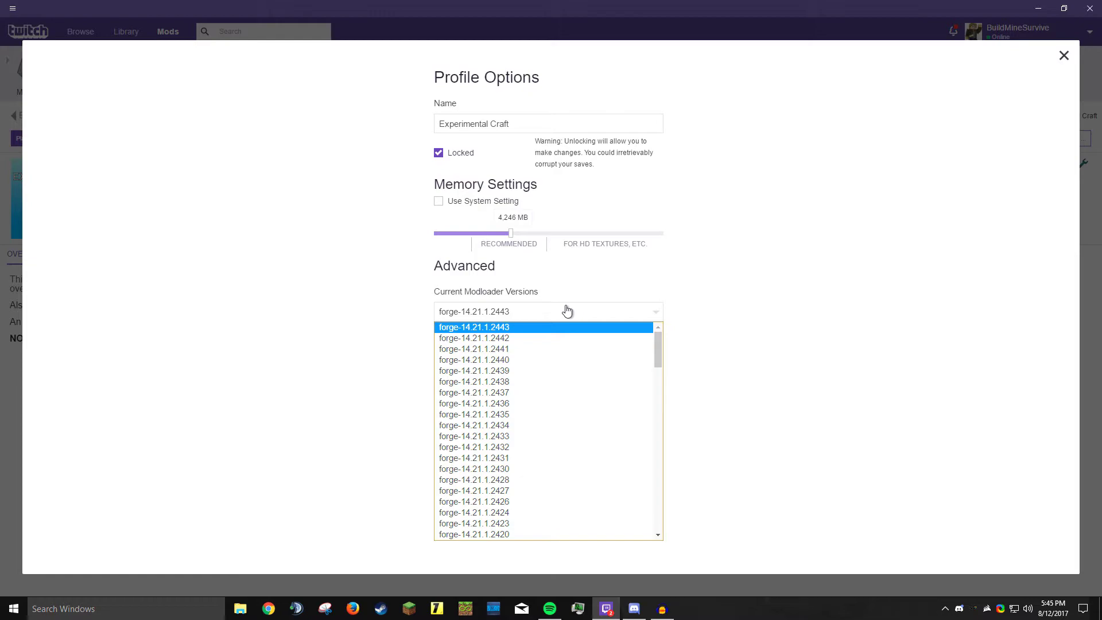
{"action": "left_click", "coordinate": [567, 310]}
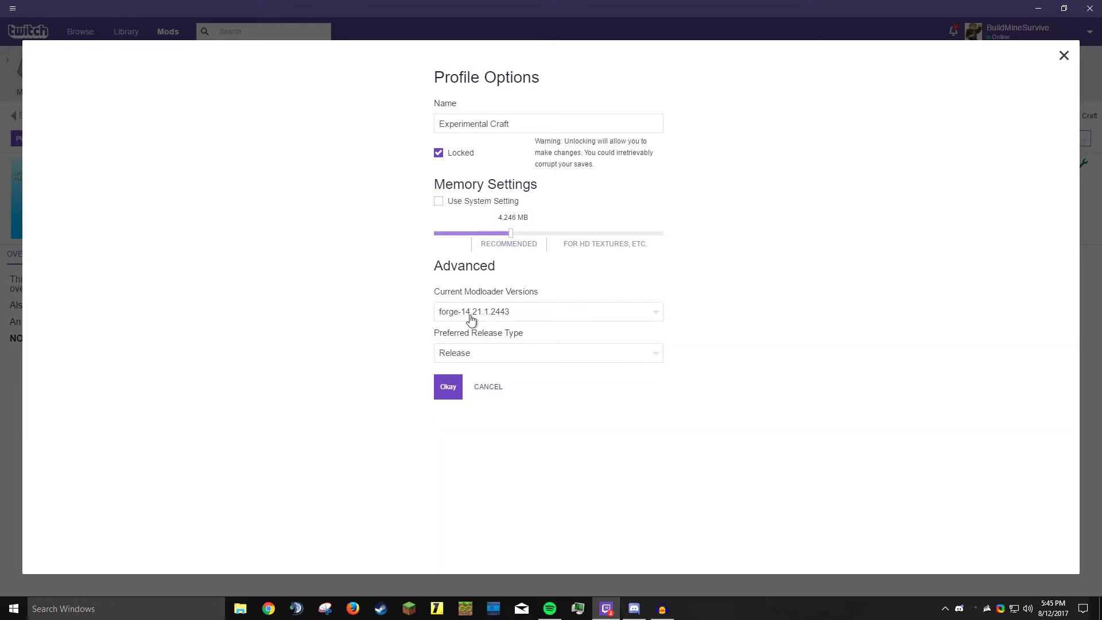
{"action": "mouse_move", "coordinate": [511, 234]}
{"action": "left_mouse_down"}
{"action": "mouse_move", "coordinate": [539, 237]}
{"action": "mouse_move", "coordinate": [477, 235]}
{"action": "mouse_move", "coordinate": [496, 235]}
{"action": "mouse_move", "coordinate": [482, 246]}
{"action": "mouse_move", "coordinate": [551, 234]}
{"action": "mouse_move", "coordinate": [529, 236]}
{"action": "left_mouse_up"}
{"action": "mouse_move", "coordinate": [532, 237]}
{"action": "left_mouse_down"}
{"action": "mouse_move", "coordinate": [501, 234]}
{"action": "mouse_move", "coordinate": [520, 233]}
{"action": "left_mouse_up"}
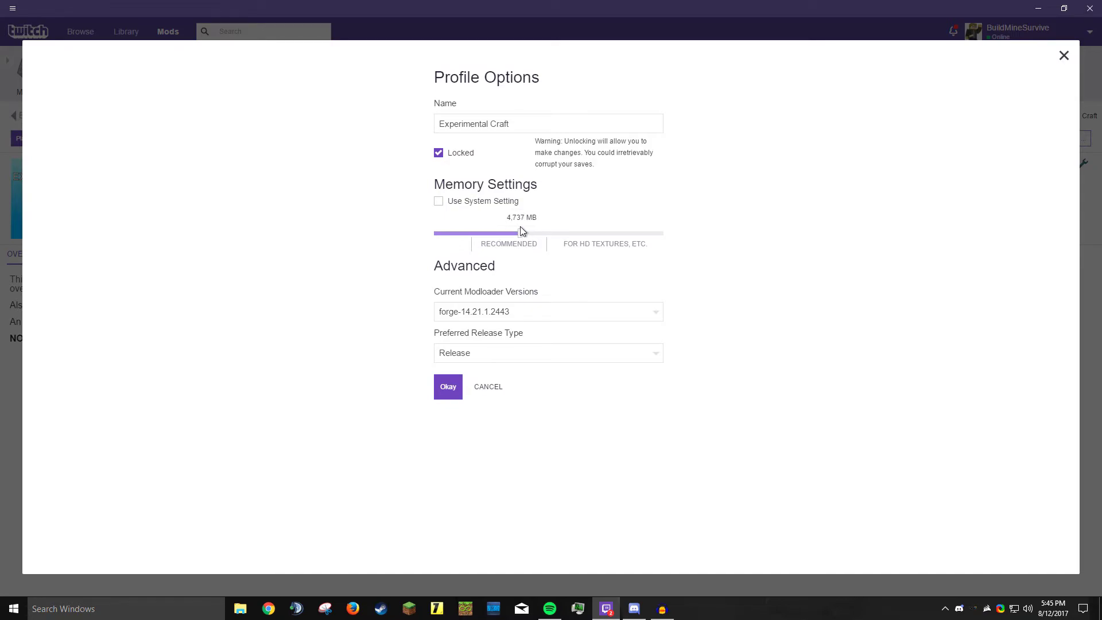
{"action": "left_click", "coordinate": [451, 396]}
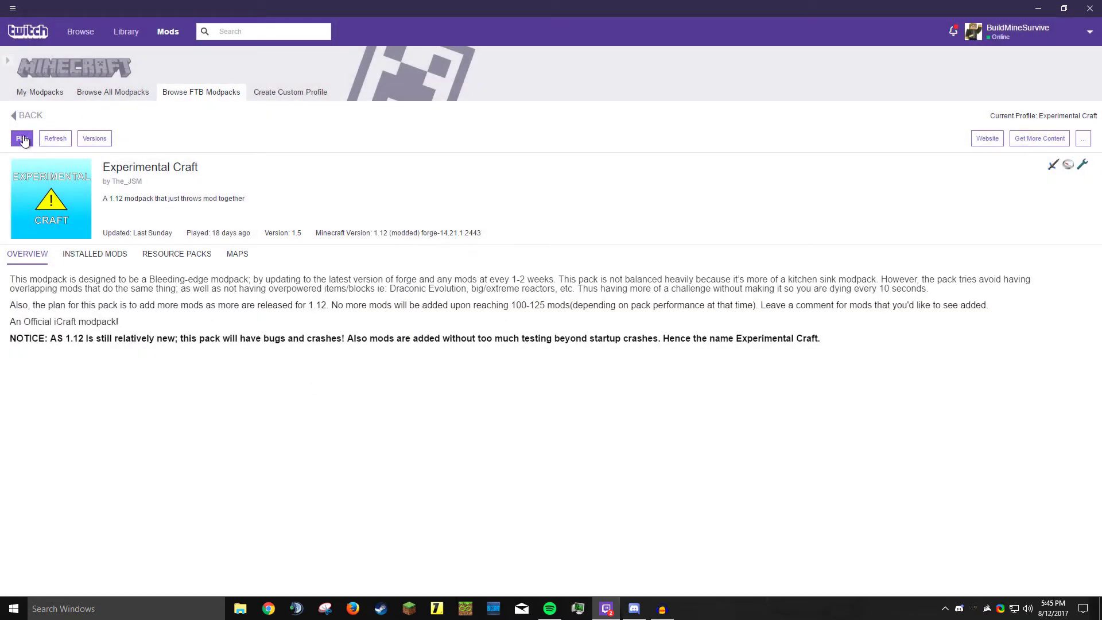
Launch the Experimental Craft modpack and reposition the Minecraft Launcher window toward the middle of the screen.
{"action": "left_click", "coordinate": [23, 139]}
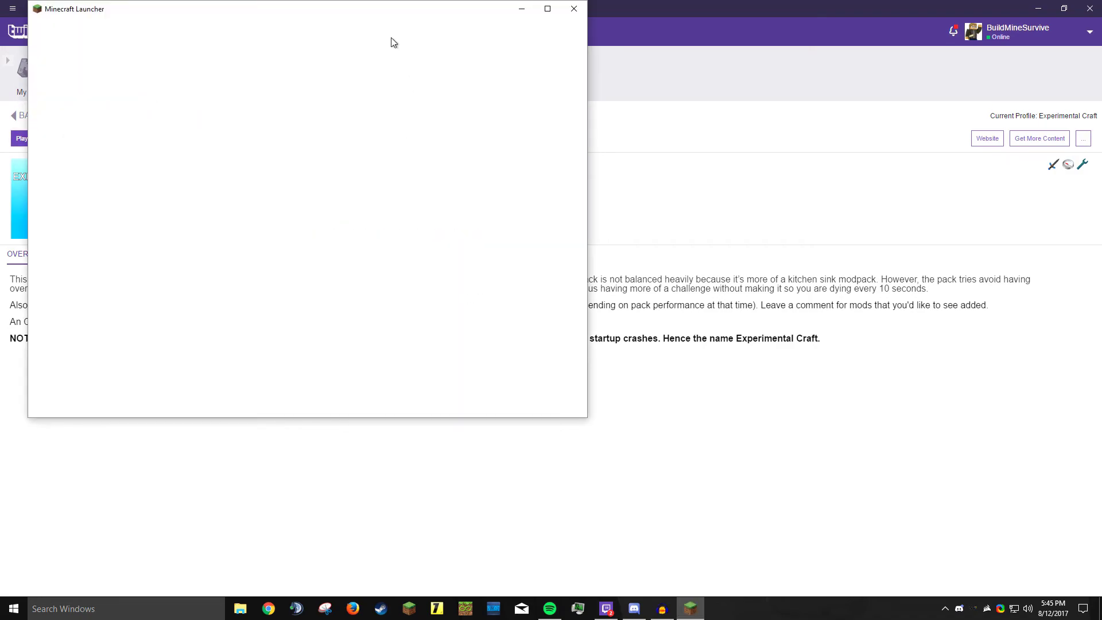
{"action": "left_click_drag", "start_coordinate": [345, 6], "coordinate": [559, 108]}
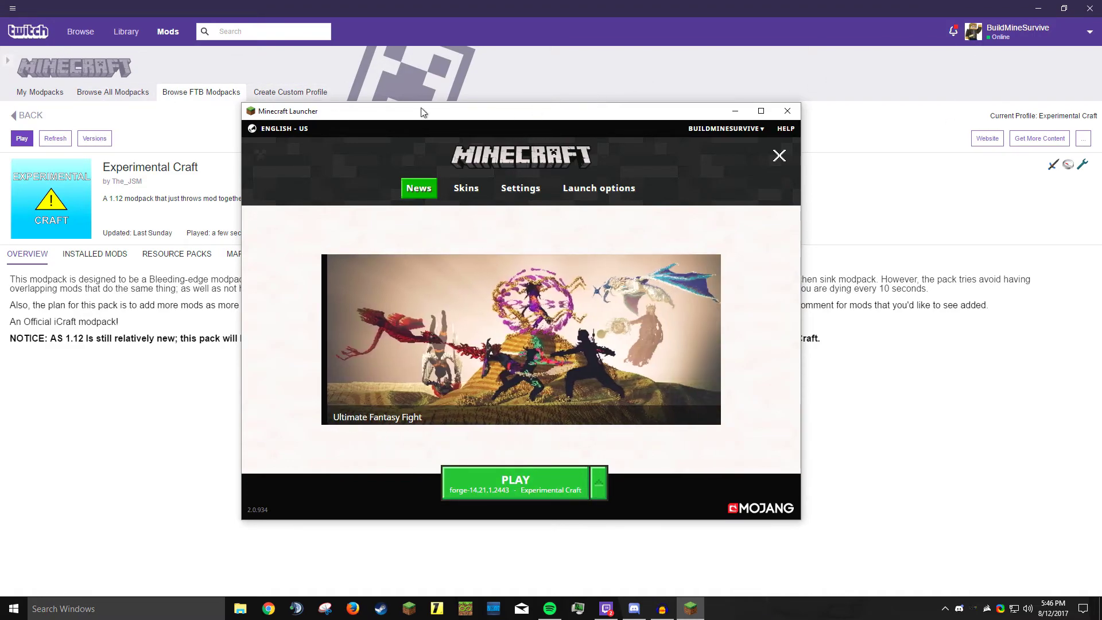
Browse the full modpack catalogue and the FTB modpacks for other packs, and return to the installed modpacks.
{"action": "left_click", "coordinate": [131, 98]}
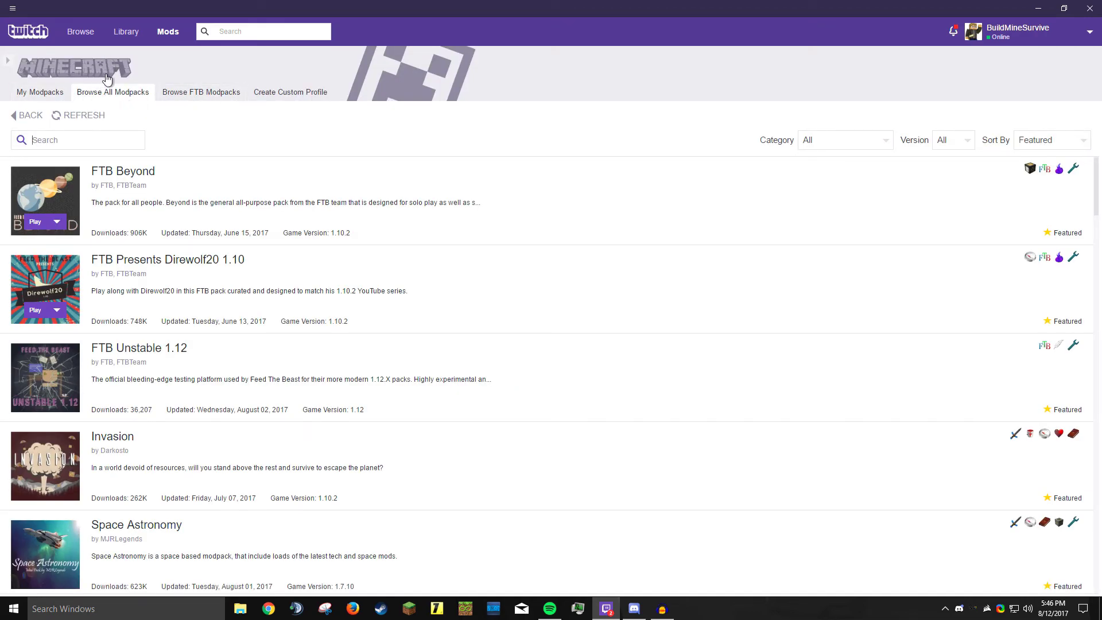
{"action": "left_click", "coordinate": [48, 96]}
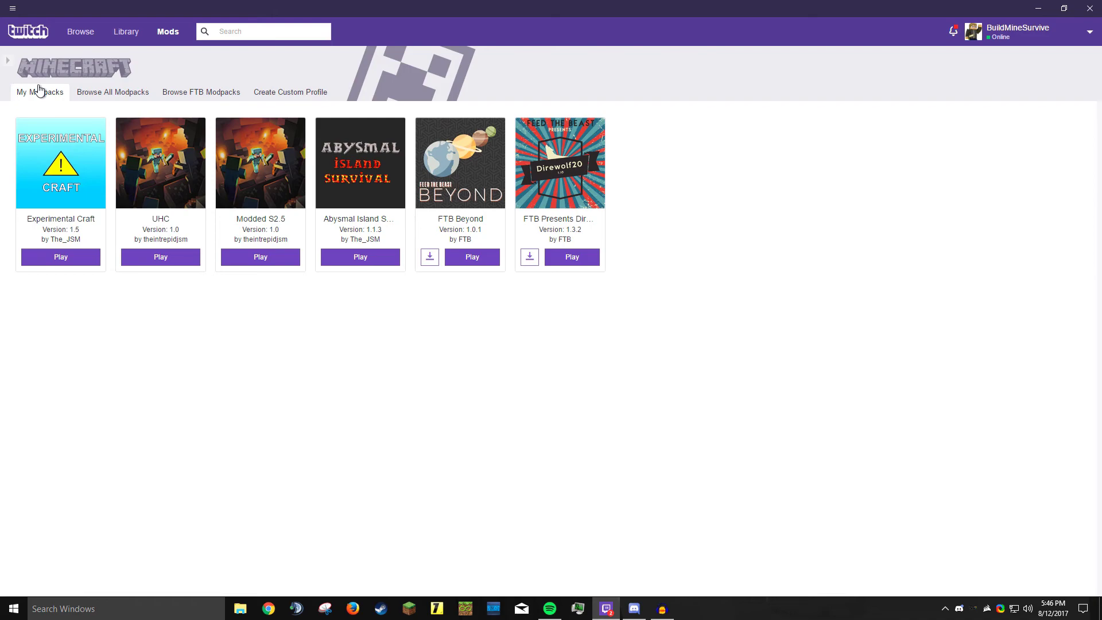
{"action": "left_click", "coordinate": [187, 92]}
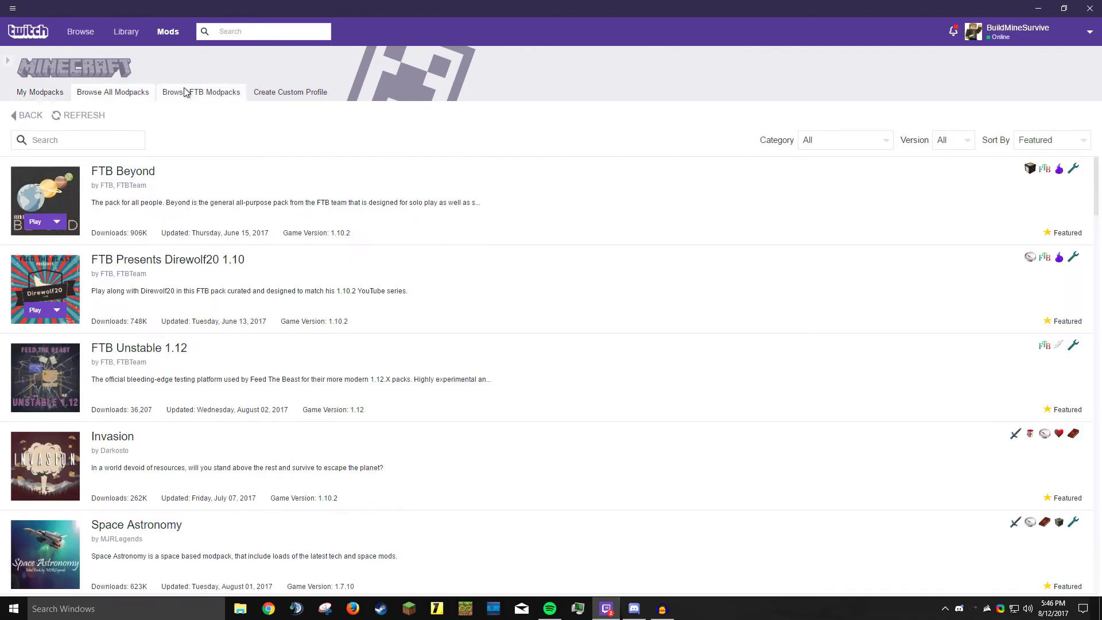
{"action": "scroll", "coordinate": [389, 362], "scroll_direction": "down", "scroll_amount": 4}
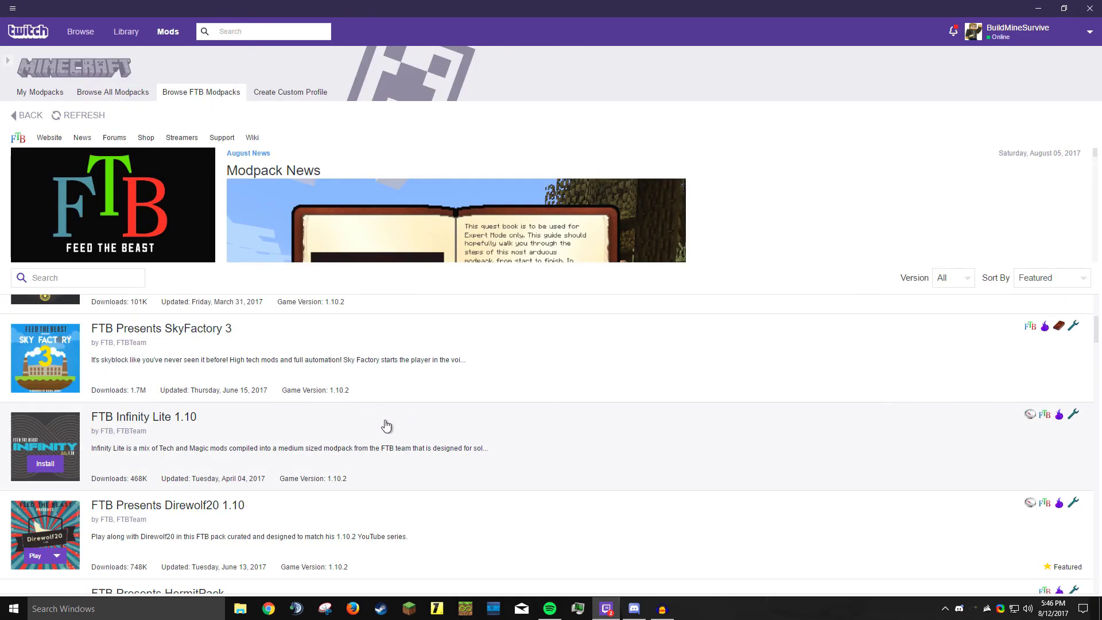
{"action": "scroll", "coordinate": [384, 426], "scroll_direction": "up", "scroll_amount": 4}
{"action": "left_click", "coordinate": [112, 92]}
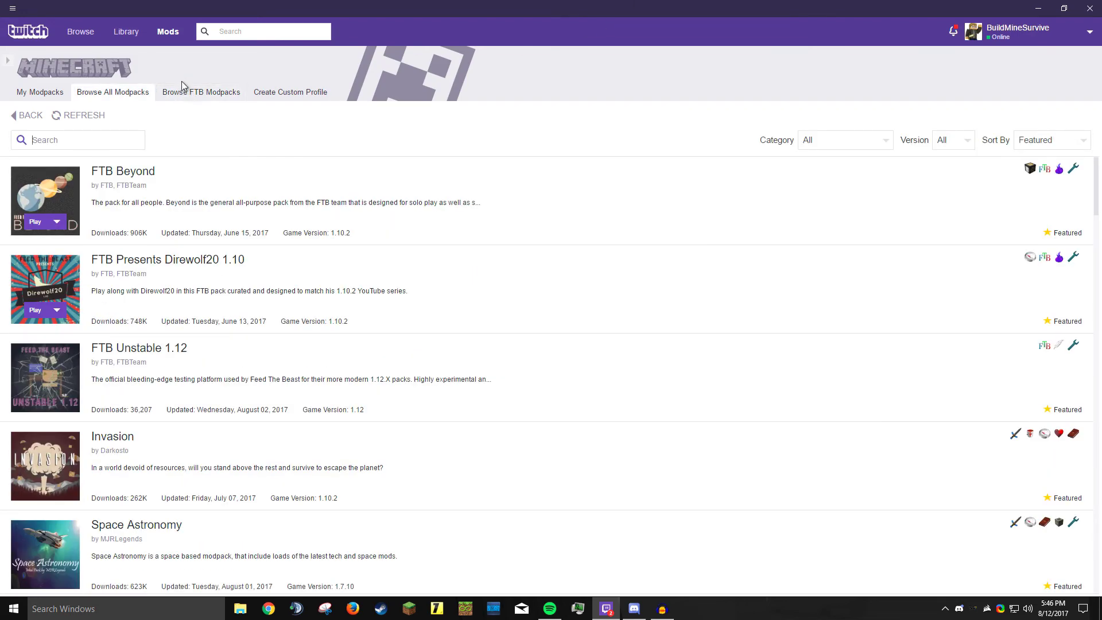
{"action": "scroll", "coordinate": [166, 273], "scroll_direction": "down", "scroll_amount": 2}
{"action": "scroll", "coordinate": [167, 273], "scroll_direction": "down", "scroll_amount": 4}
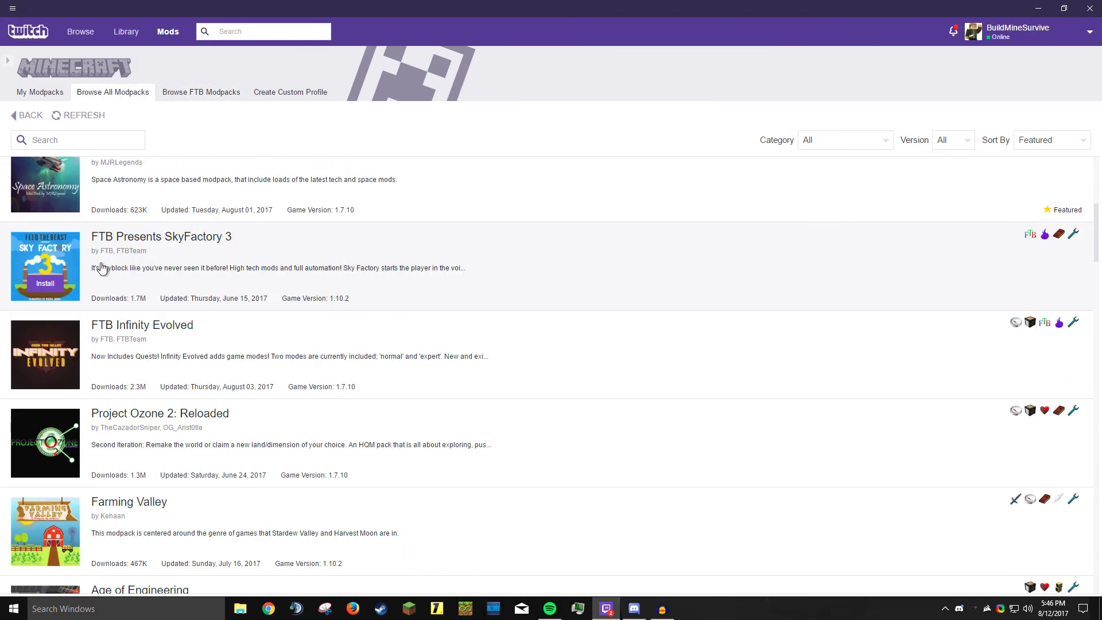
{"action": "key", "text": "alt+Left"}
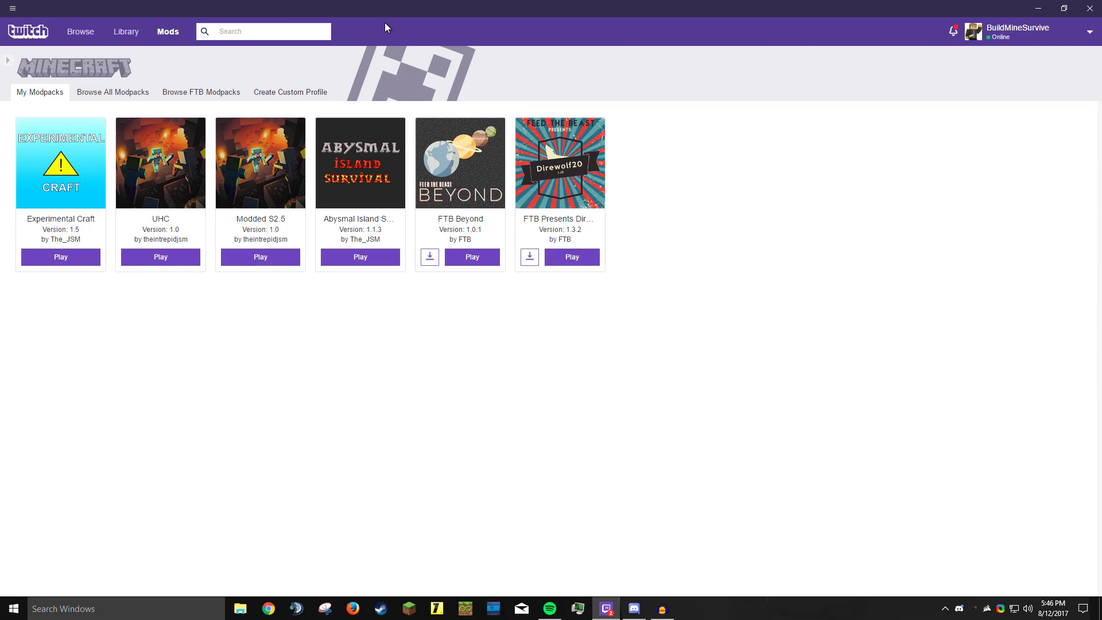